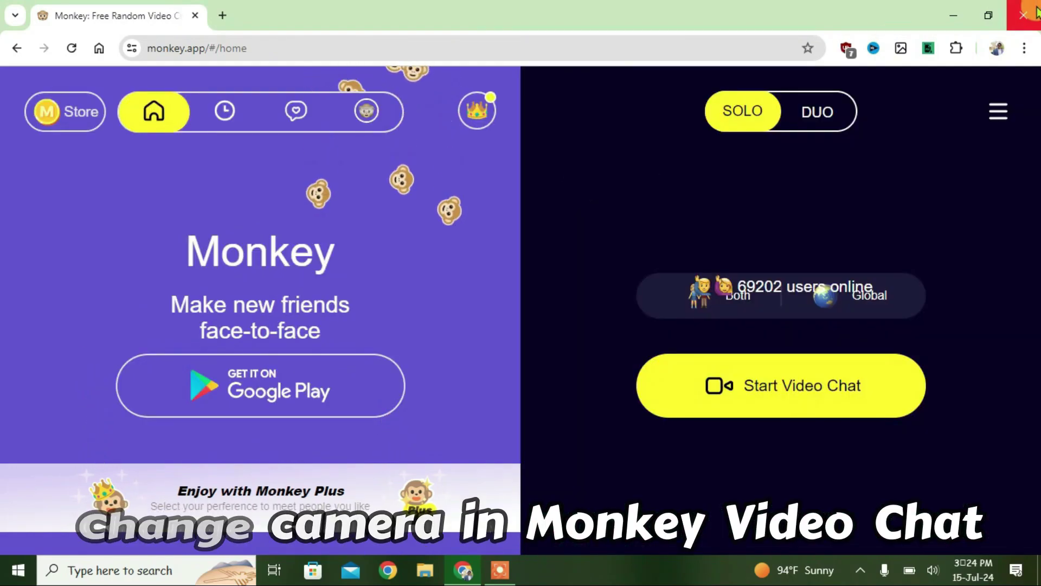
# Close Chrome and open Device Manager from a Windows search for 'device'.
pyautogui.click(1032, 10)
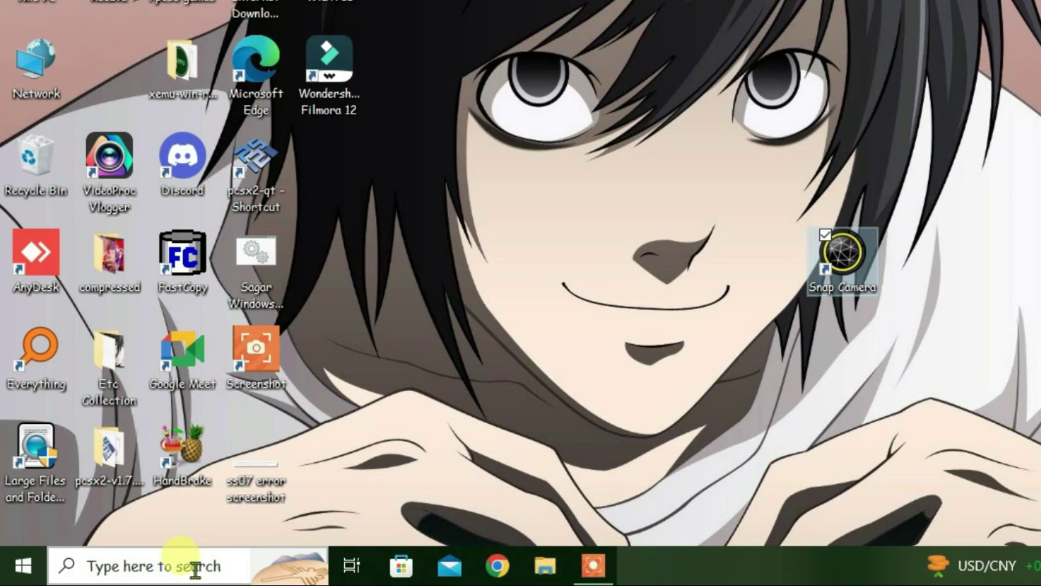
pyautogui.click(183, 566)
pyautogui.write('de')
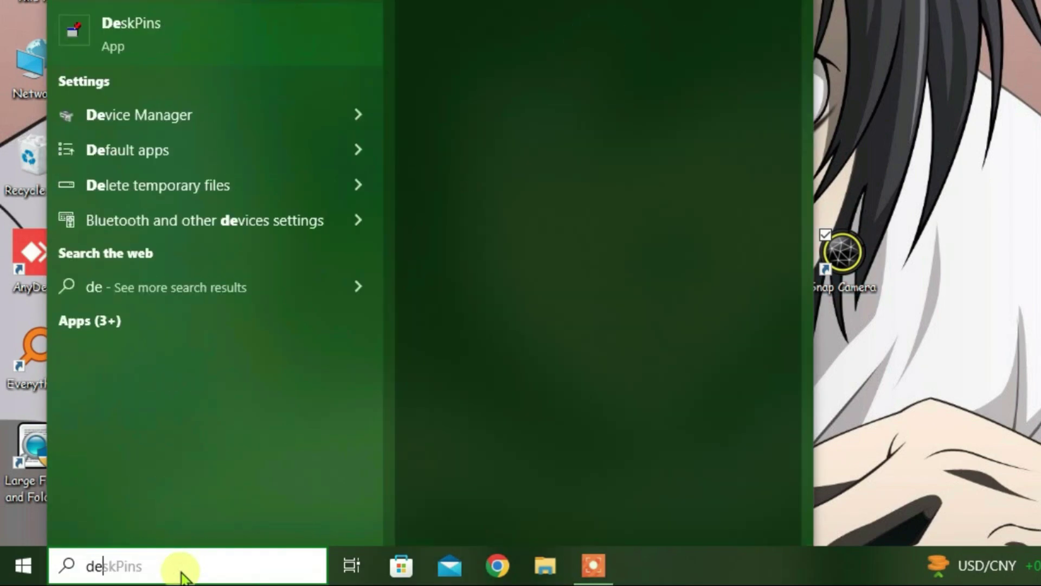
pyautogui.write('vi')
pyautogui.click(232, 50)
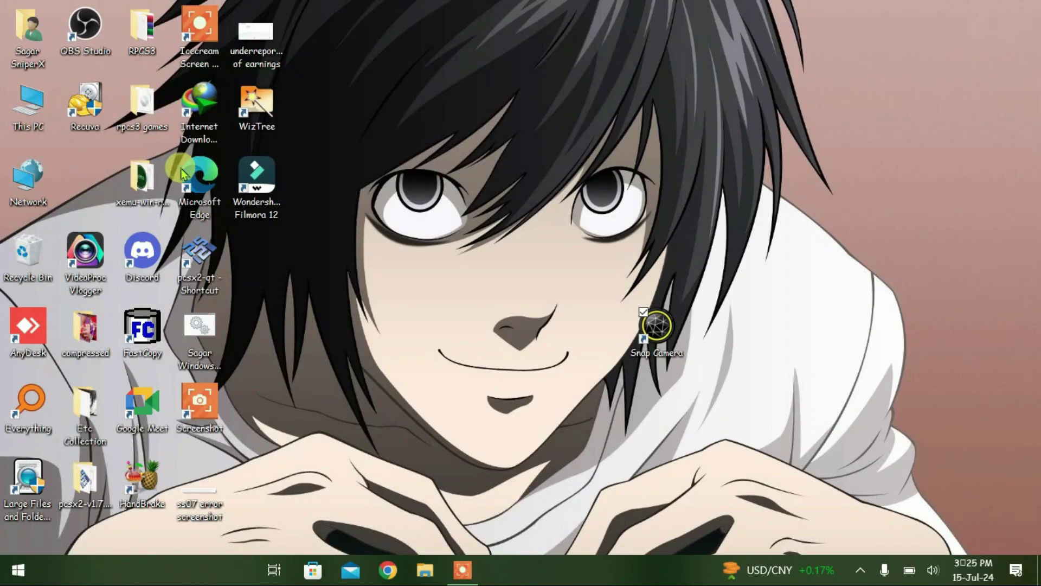
# Disable the Integrated Camera under Cameras, confirm with Yes, and minimize Device Manager.
pyautogui.click(42, 237)
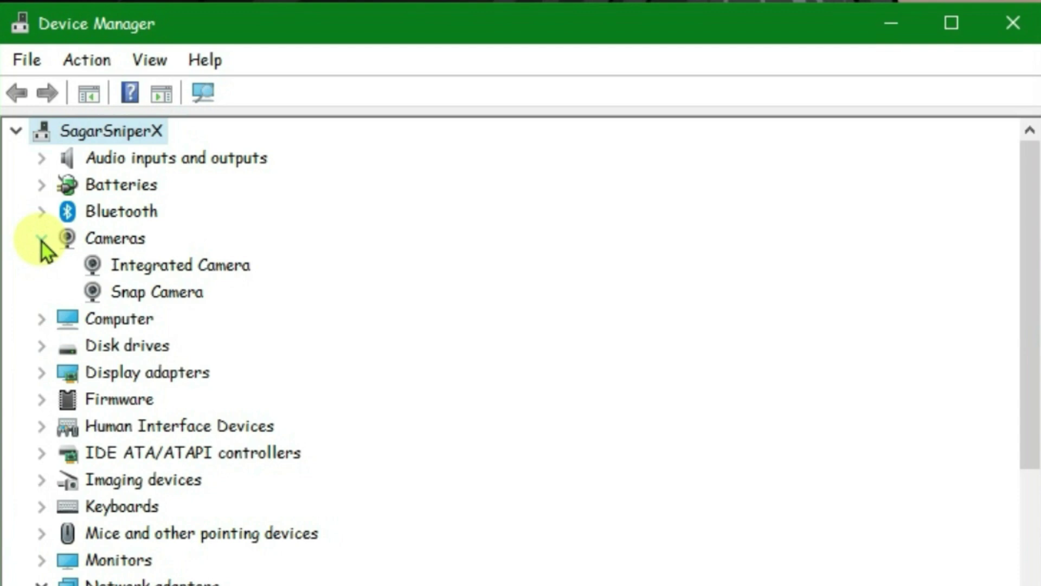
pyautogui.rightClick(186, 263)
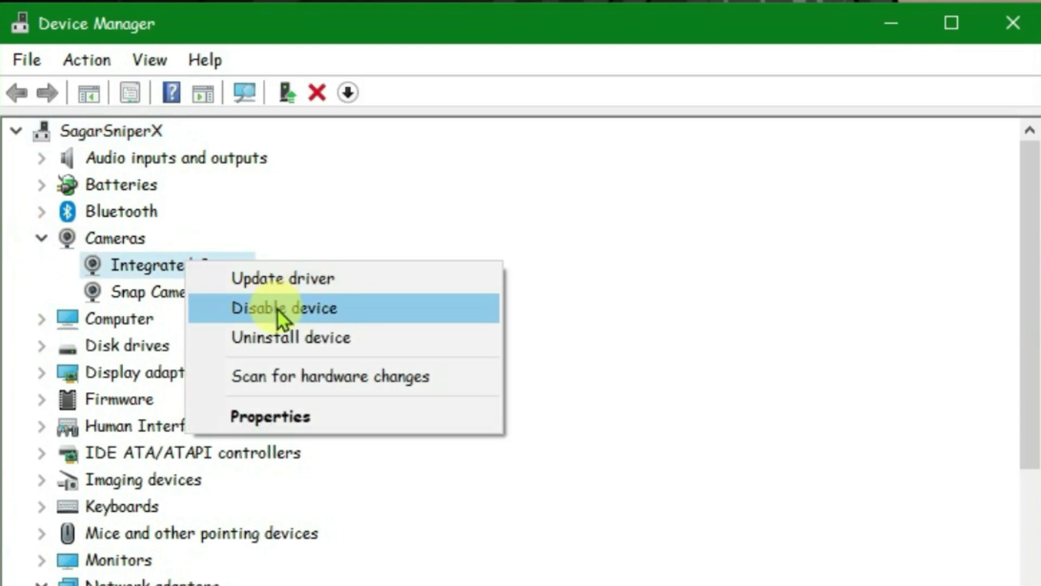
pyautogui.click(277, 311)
pyautogui.press('Left')
pyautogui.press('Return')
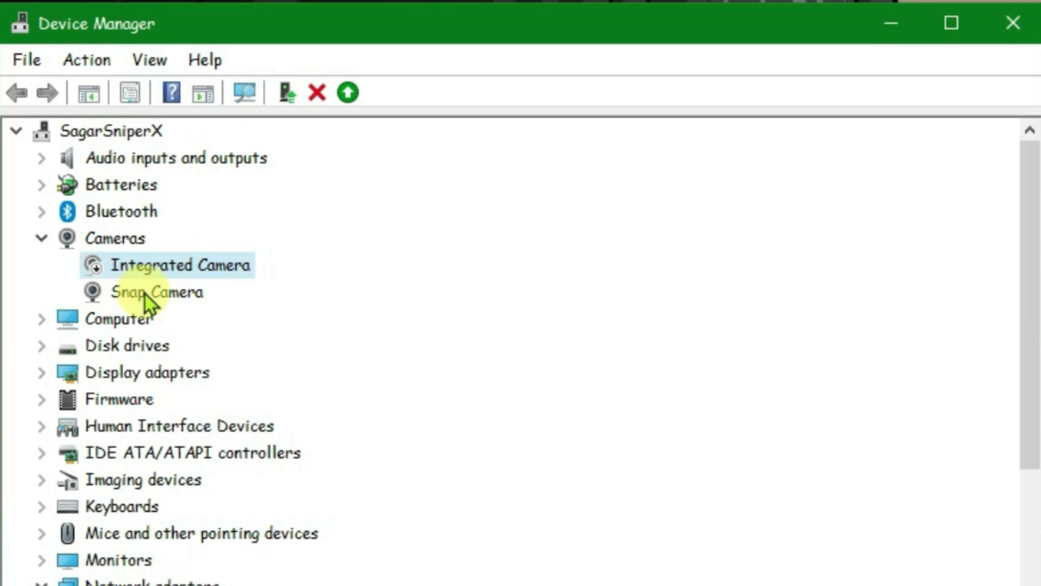
pyautogui.click(892, 23)
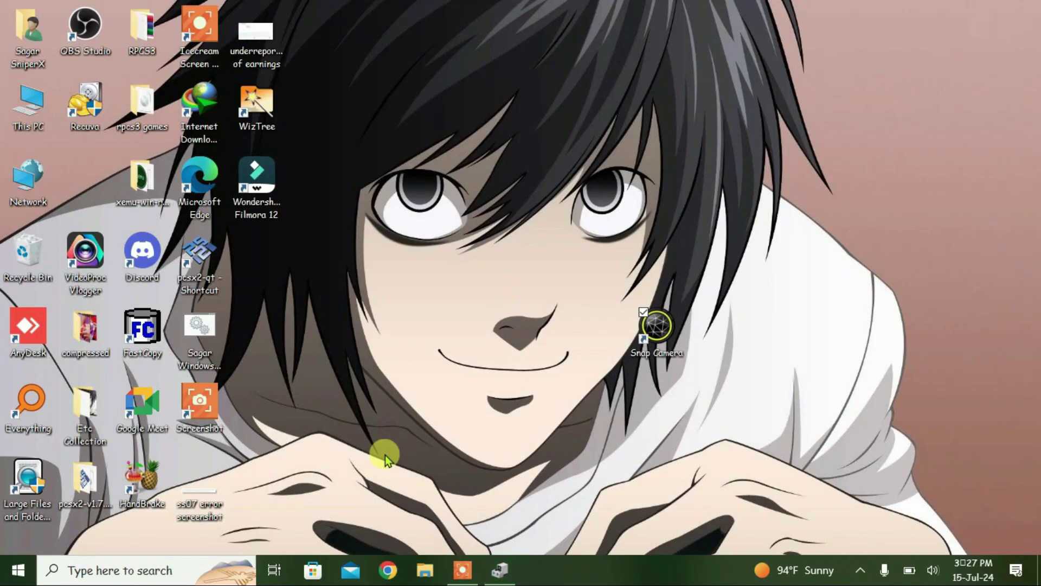
# Relaunch Chrome and select the chrome://settings/ suggestion in the address bar.
pyautogui.click(381, 571)
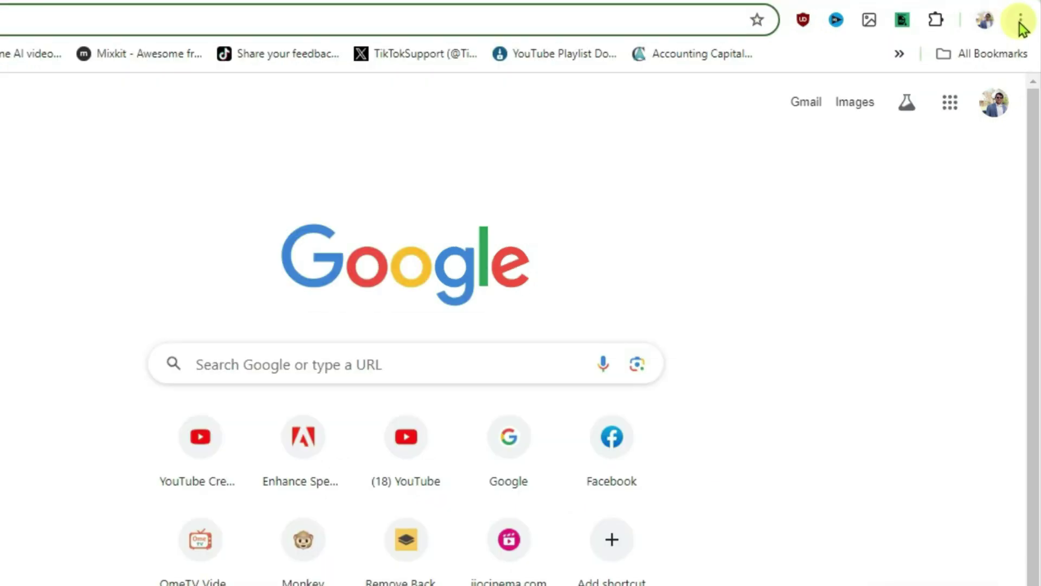
pyautogui.click(1021, 21)
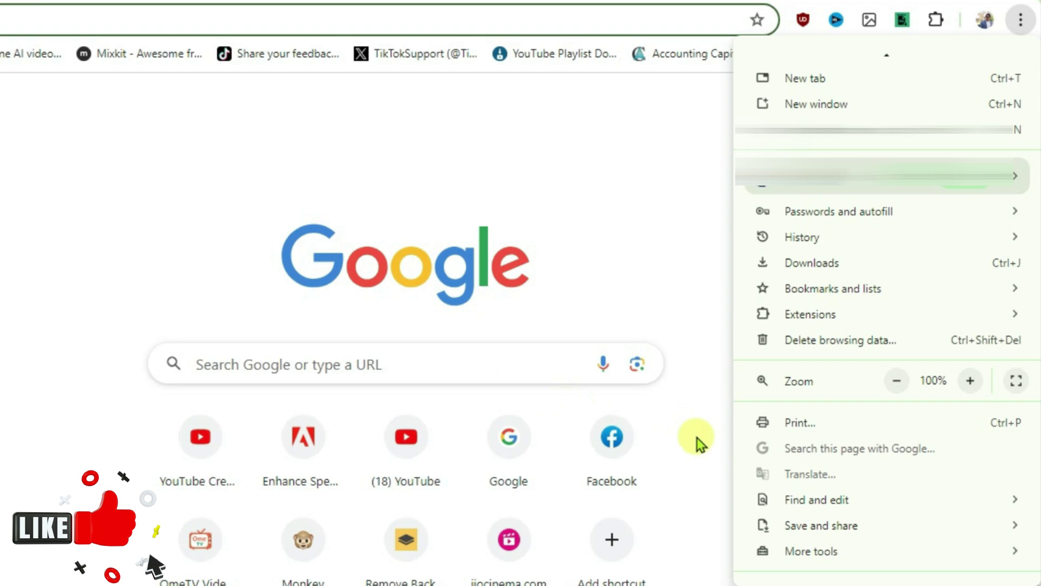
pyautogui.click(353, 88)
pyautogui.click(389, 81)
pyautogui.write('chrome')
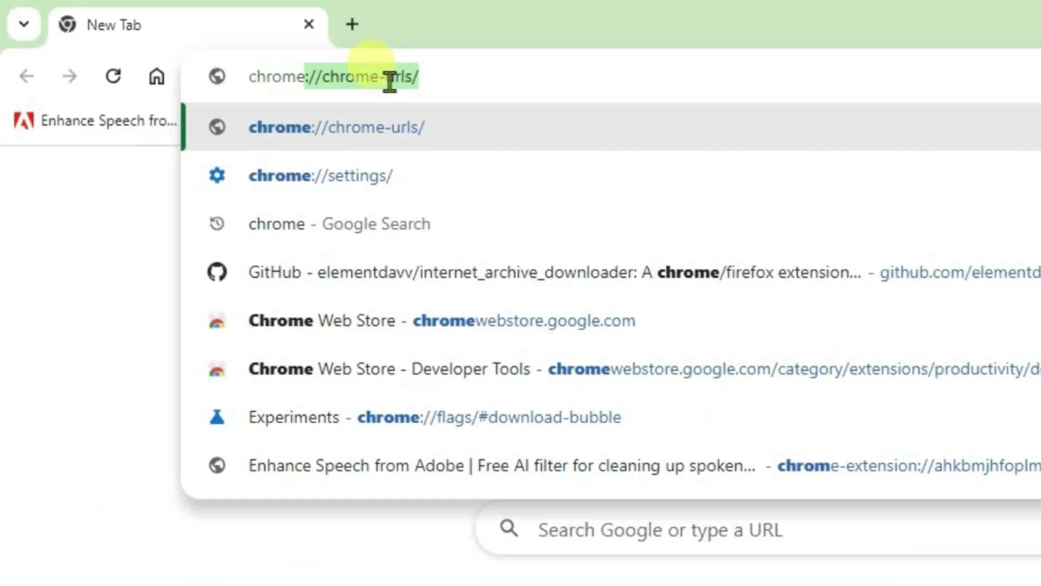
pyautogui.press('Down')
# Select Snap Camera as the camera under Site settings > Camera.
pyautogui.press('Return')
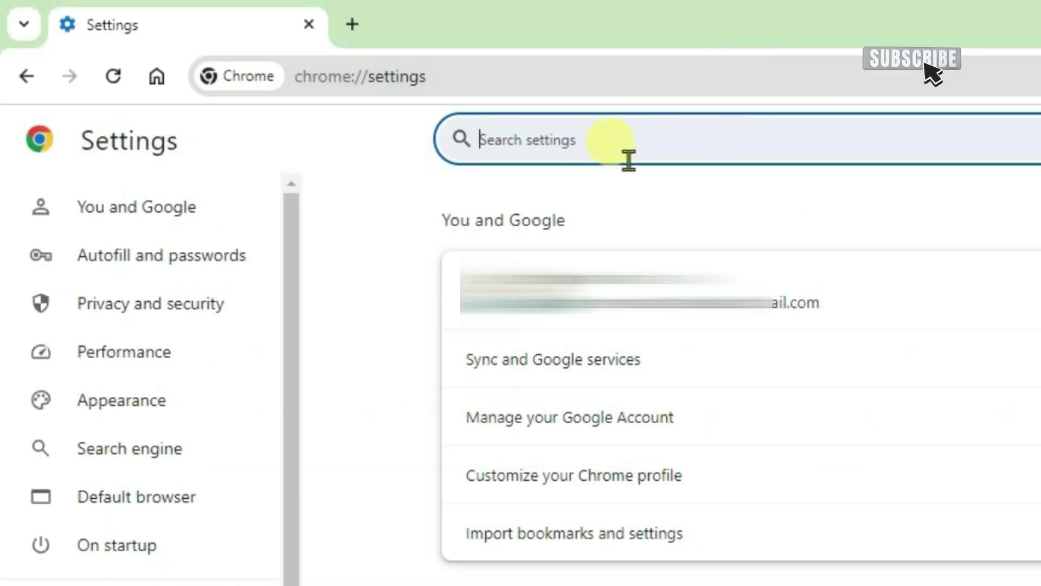
pyautogui.write('camera')
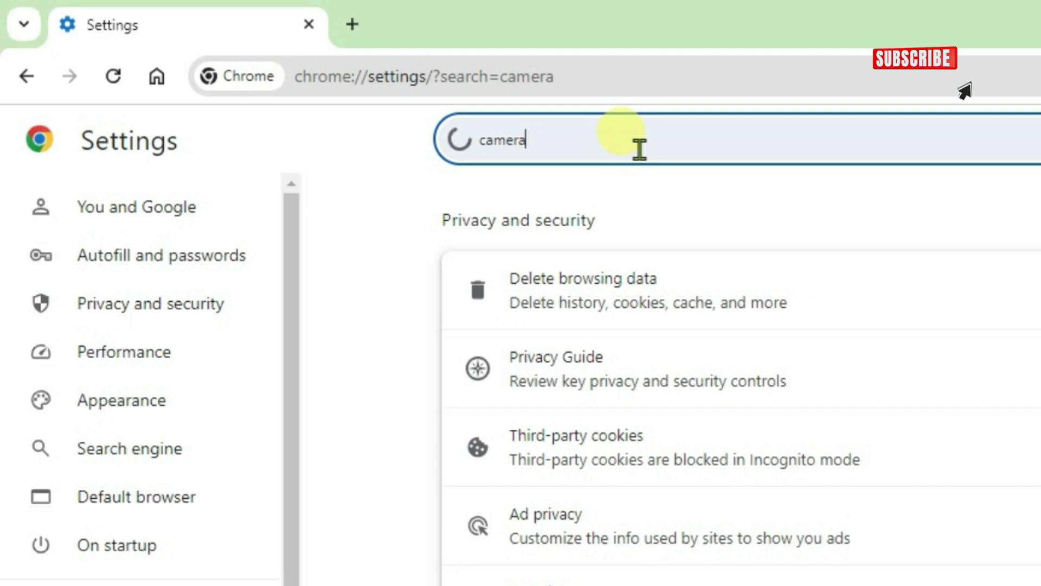
pyautogui.click(430, 529)
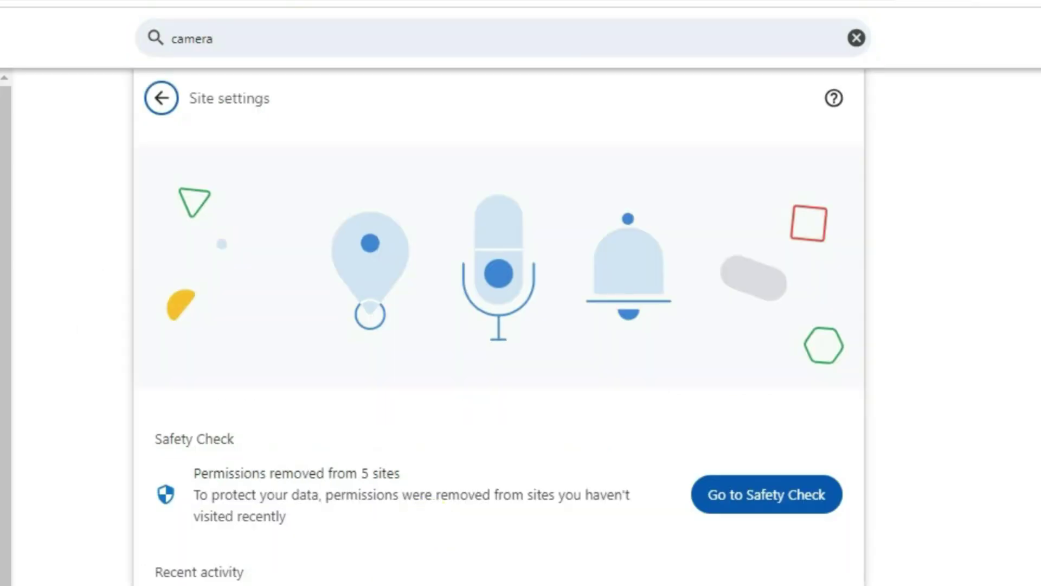
pyautogui.scroll(-3, 338, 356)
pyautogui.scroll(-5, 338, 356)
pyautogui.click(337, 356)
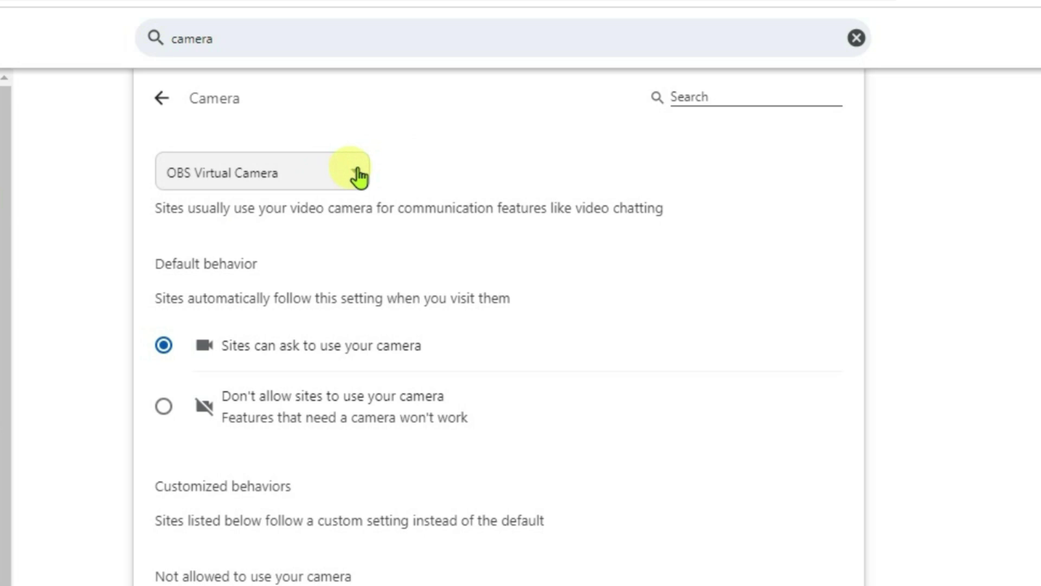
pyautogui.click(357, 175)
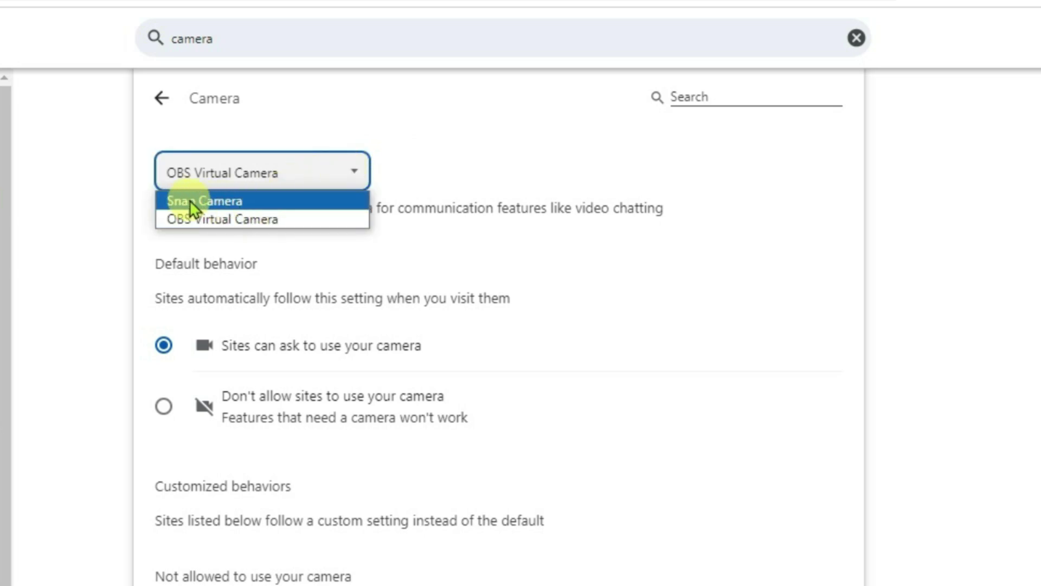
pyautogui.click(229, 202)
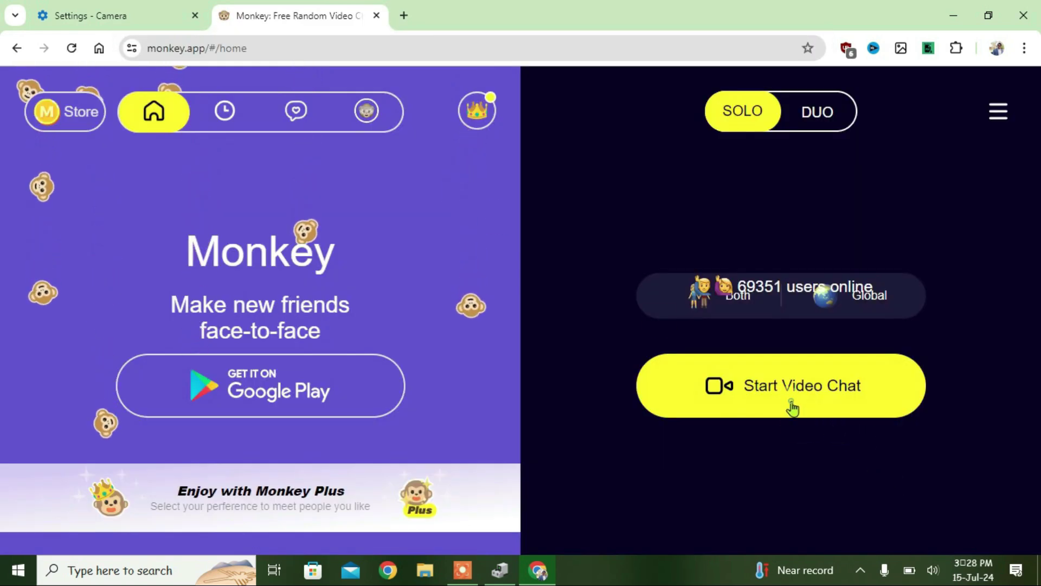
# Test a Monkey video chat, leave the match, and minimize Chrome.
pyautogui.click(793, 407)
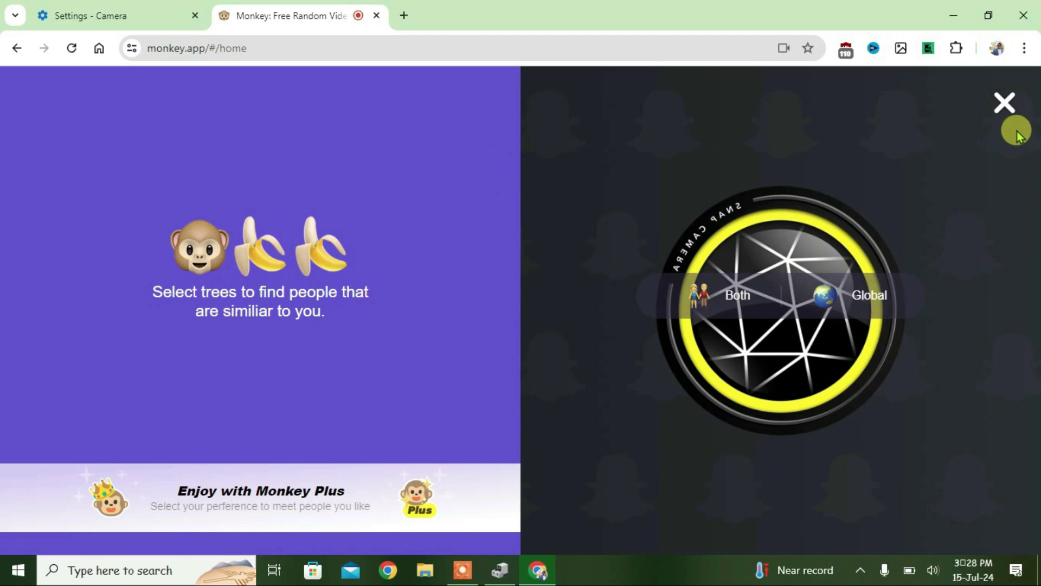
pyautogui.click(1005, 105)
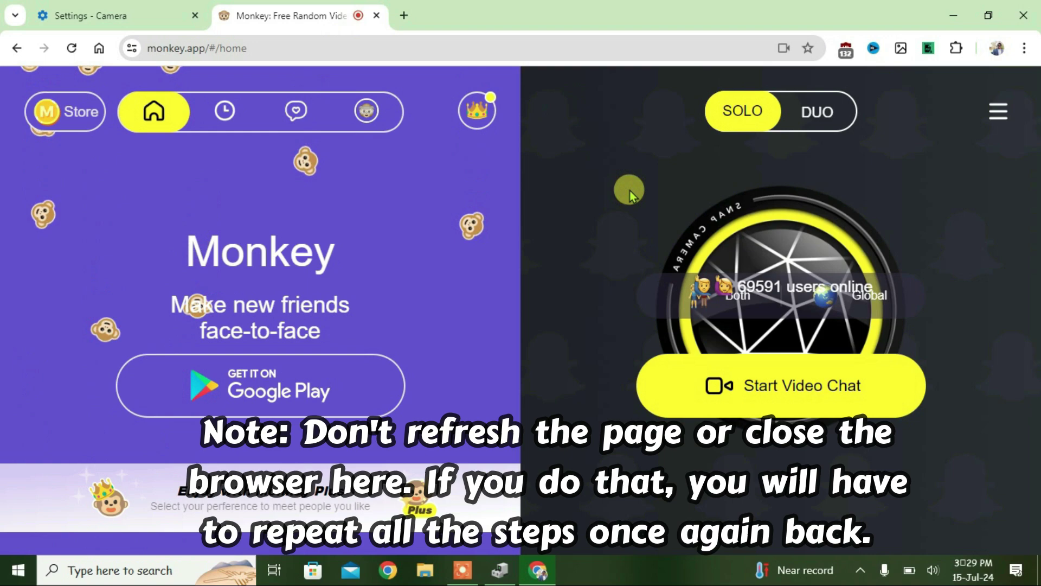
pyautogui.click(956, 16)
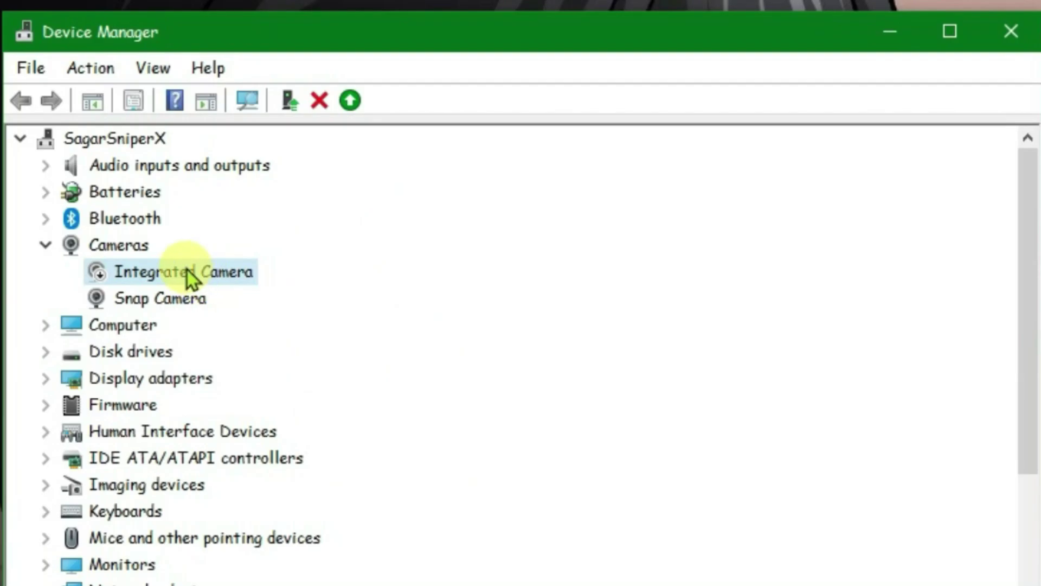
# Re-enable the Integrated Camera in Device Manager, then launch and minimize Snap Camera.
pyautogui.rightClick(187, 277)
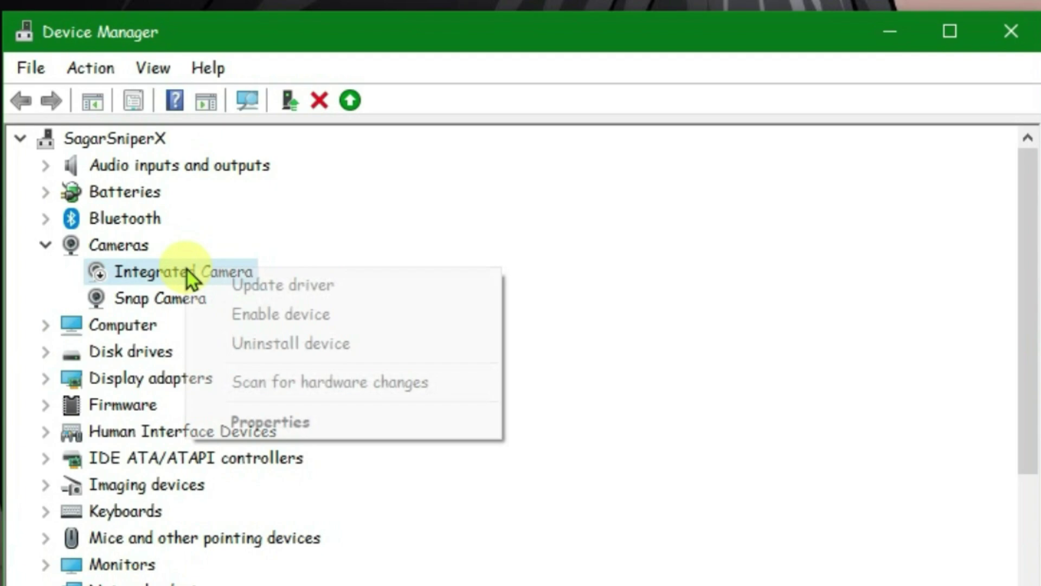
pyautogui.click(268, 313)
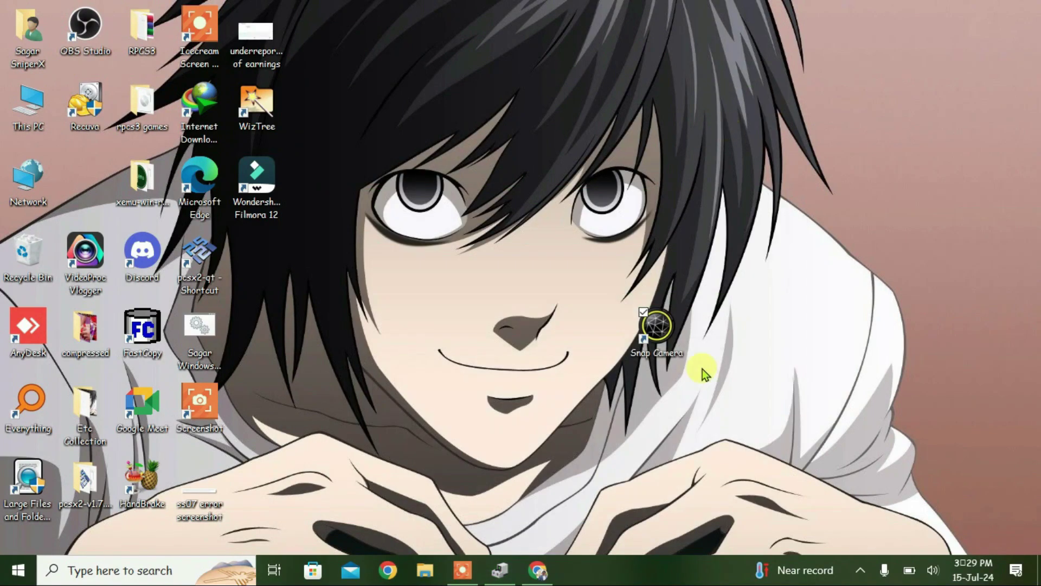
pyautogui.doubleClick(672, 346)
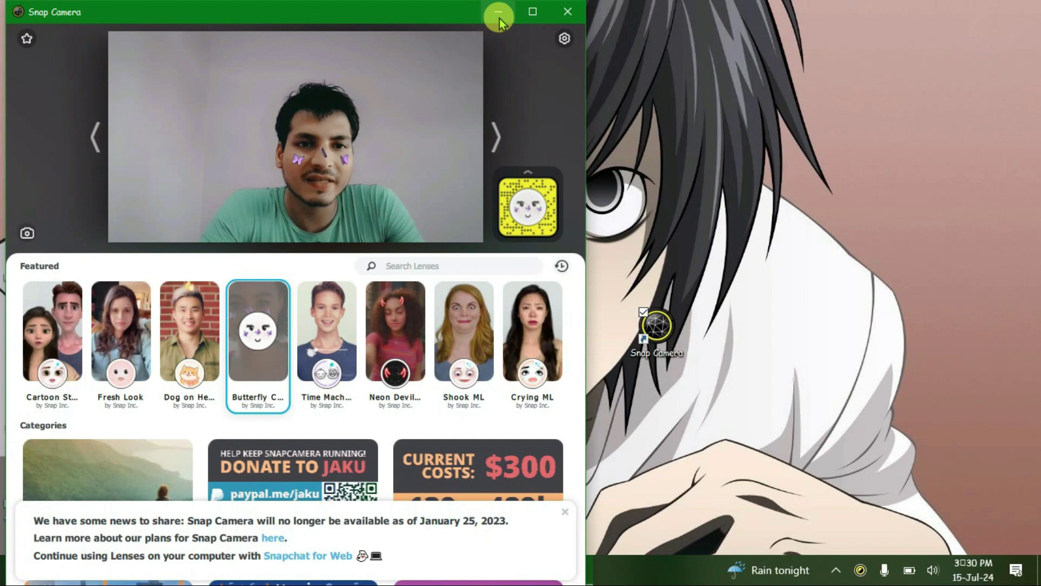
pyautogui.click(499, 14)
# Restore Chrome, start a Monkey video chat, and skip to the next partner.
pyautogui.click(535, 571)
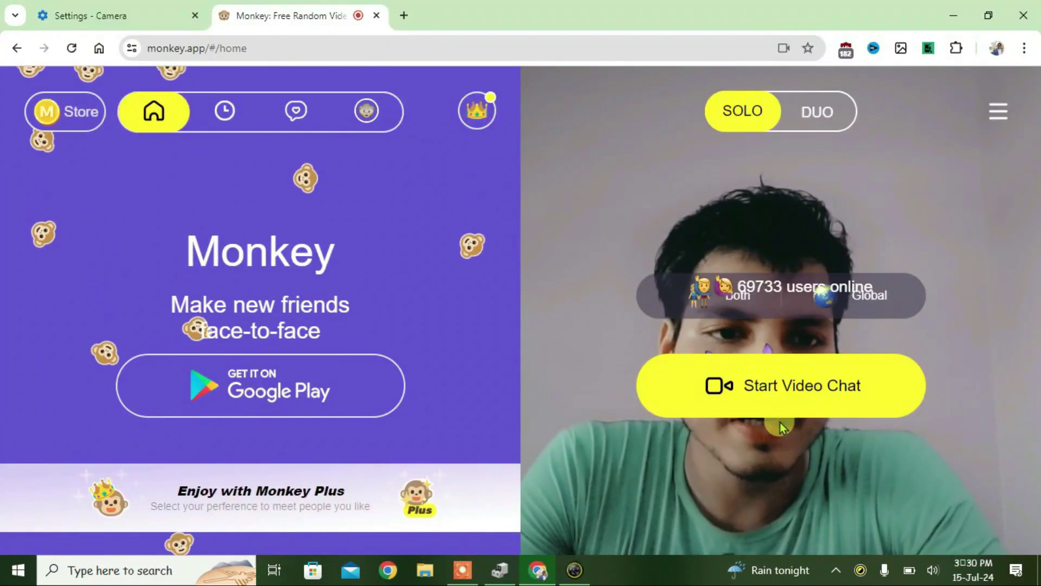
pyautogui.click(774, 408)
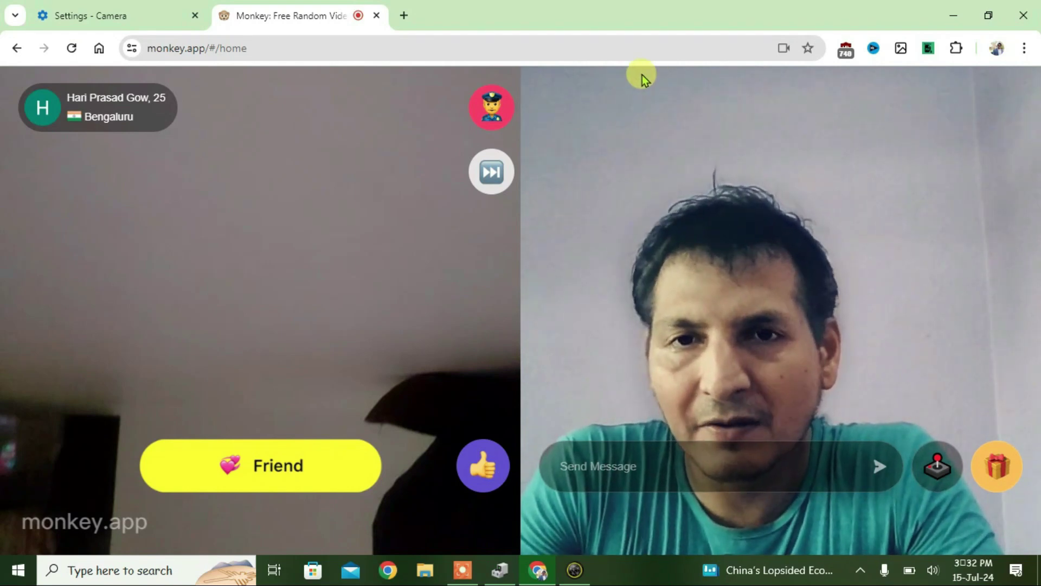
pyautogui.click(488, 172)
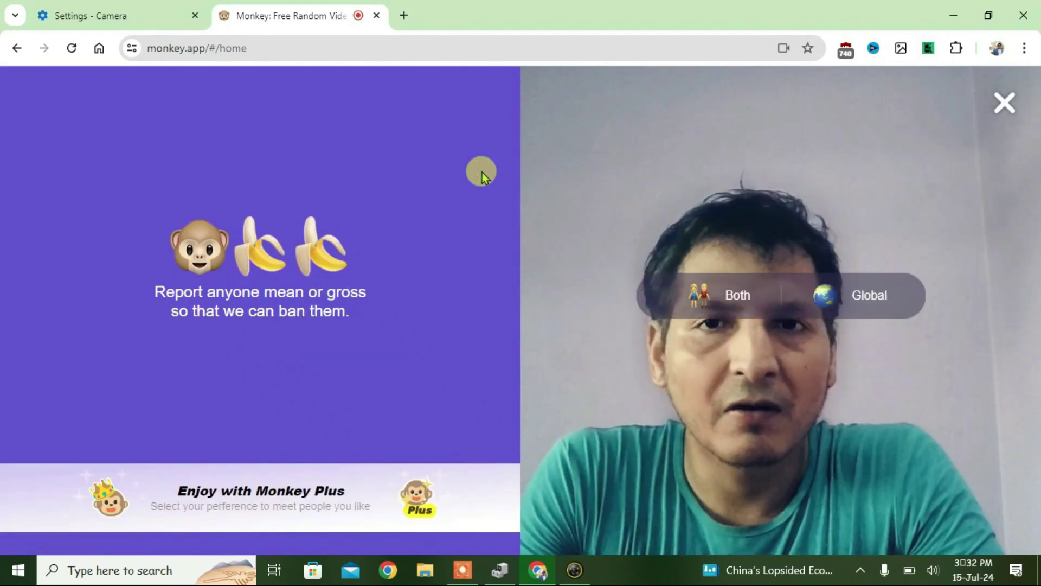